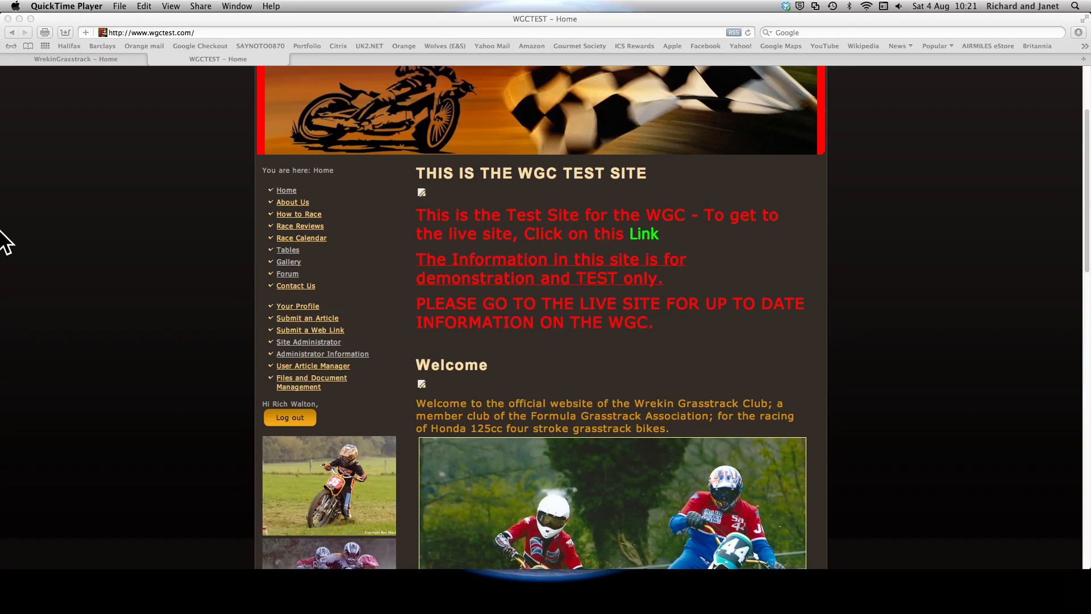
Copy the cream Race Reviews colour code #FDFCA5 from the Administrator Information page and return to the home page.
{"action": "left_click", "coordinate": [303, 354]}
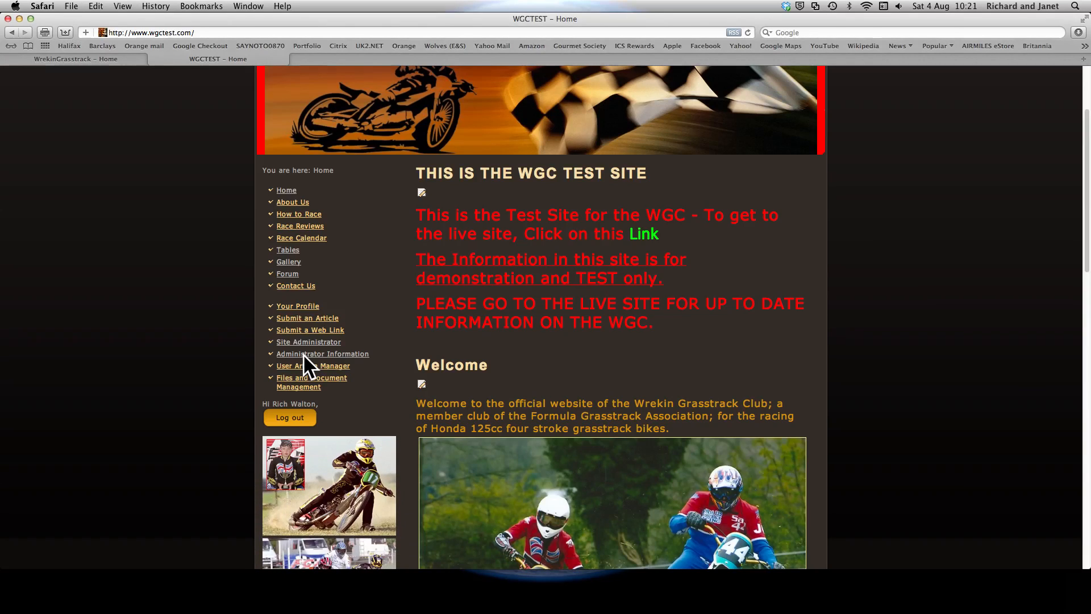
{"action": "left_click", "coordinate": [304, 354]}
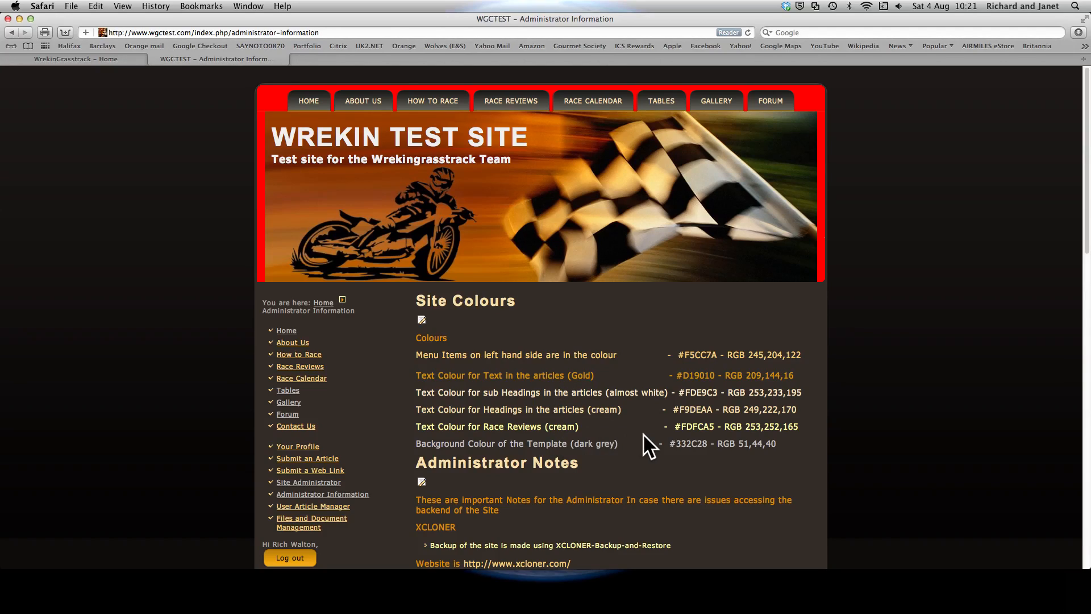
{"action": "left_click_drag", "start_coordinate": [715, 431], "coordinate": [677, 426]}
{"action": "left_click", "coordinate": [844, 425]}
{"action": "left_click", "coordinate": [289, 331]}
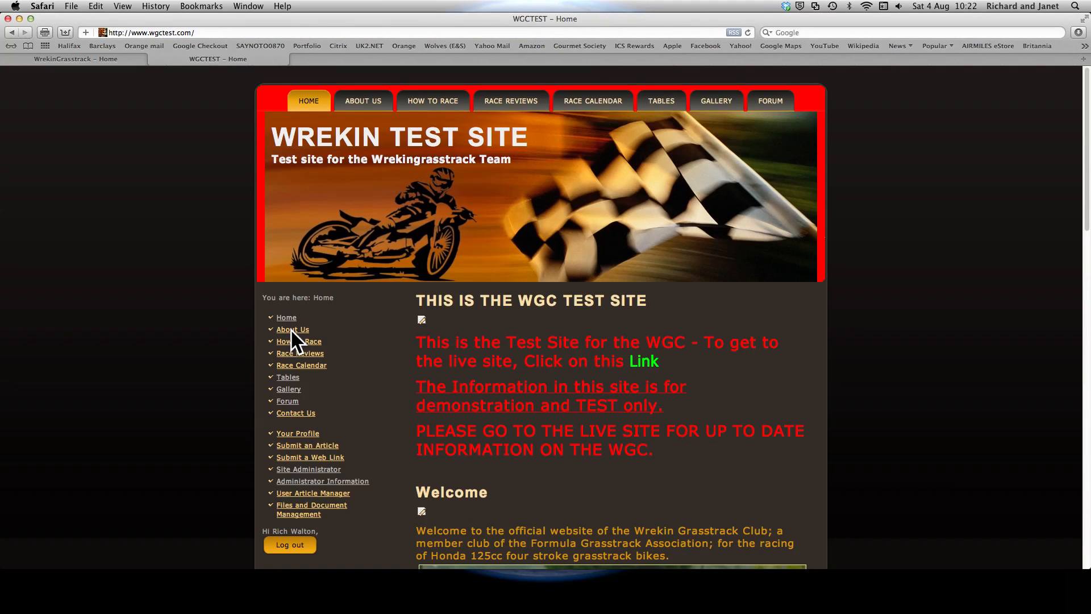
{"action": "scroll", "coordinate": [475, 339], "scroll_direction": "down", "scroll_amount": 15}
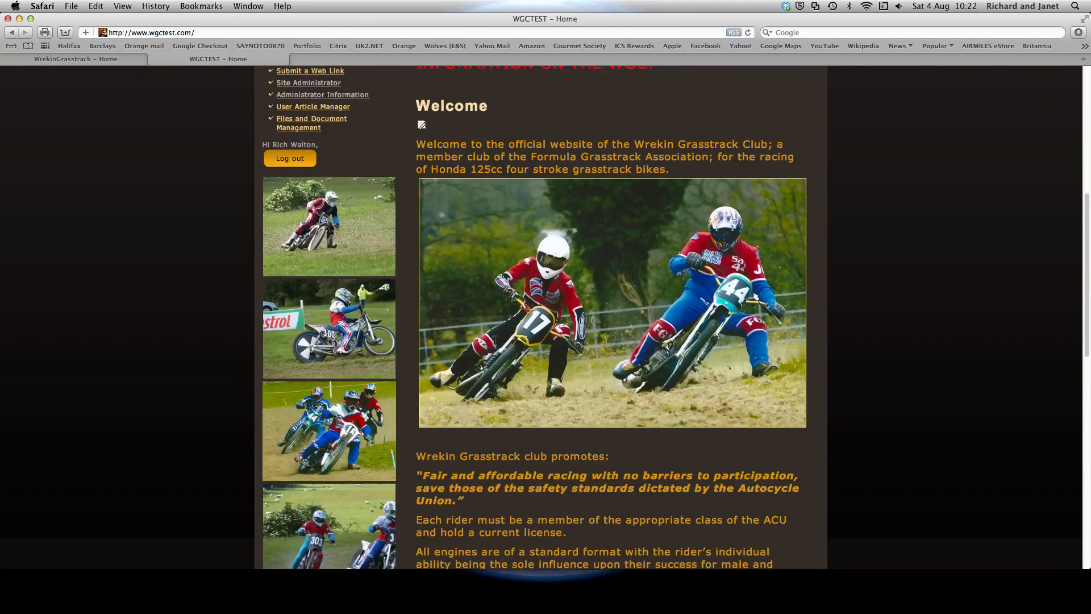
{"action": "scroll", "coordinate": [494, 341], "scroll_direction": "down", "scroll_amount": 4}
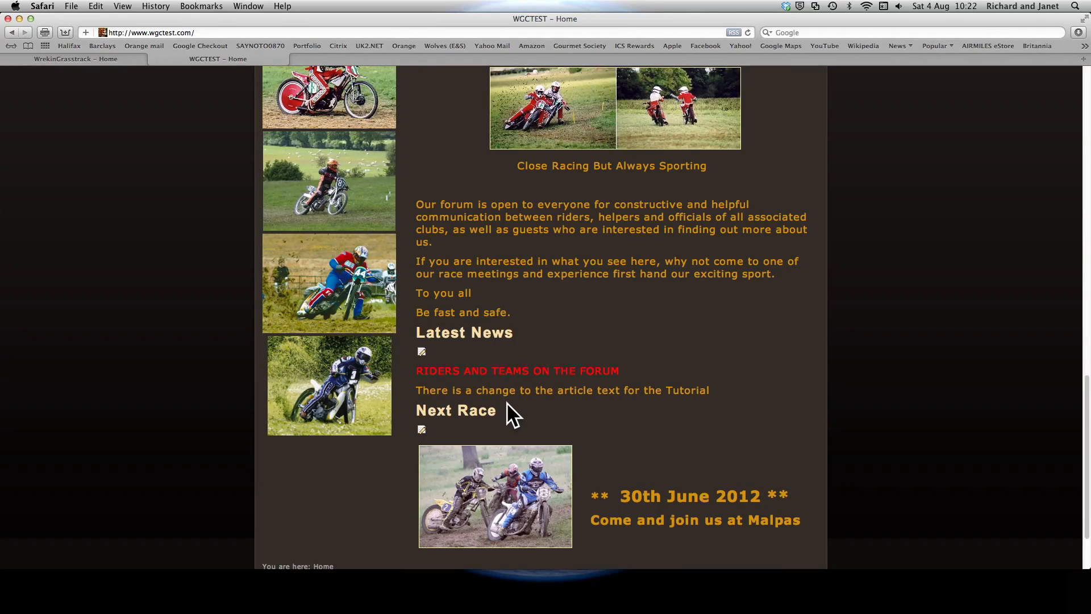
{"action": "left_click", "coordinate": [422, 429]}
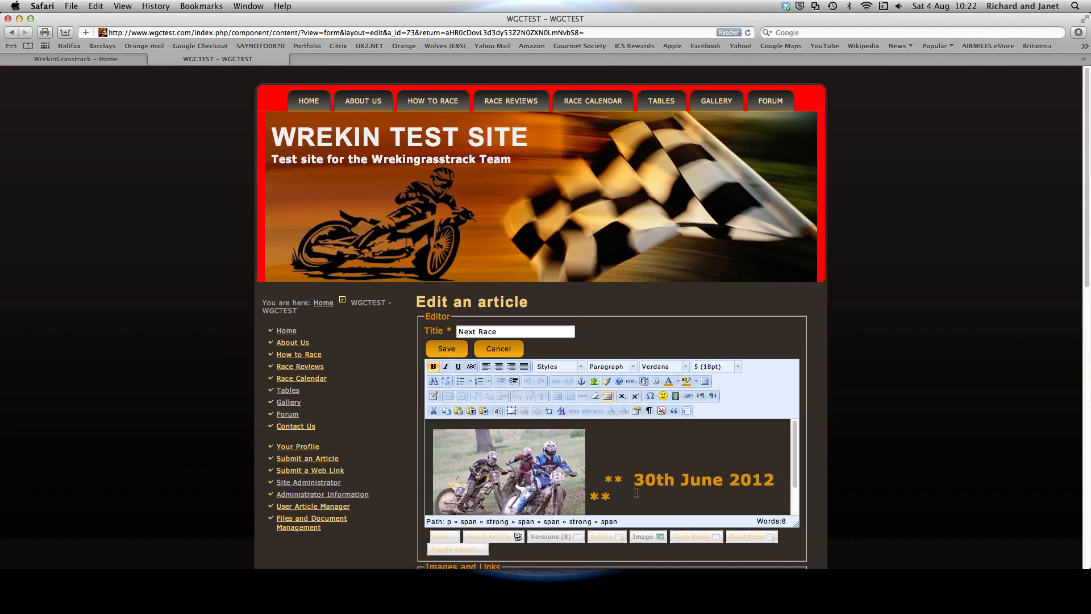
{"action": "scroll", "coordinate": [637, 493], "scroll_direction": "down", "scroll_amount": 1}
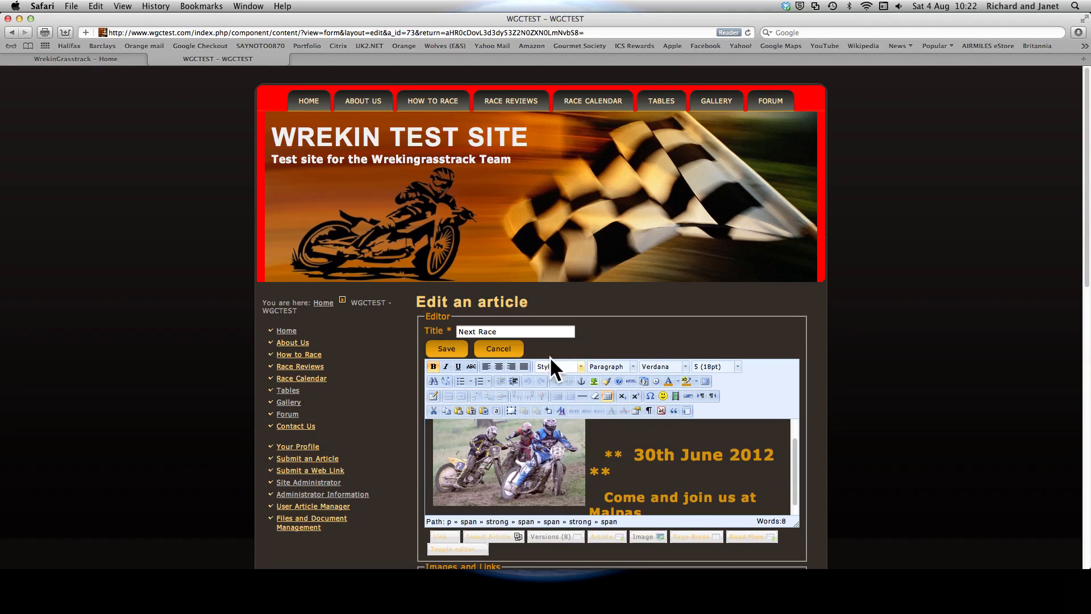
{"action": "left_click", "coordinate": [503, 349]}
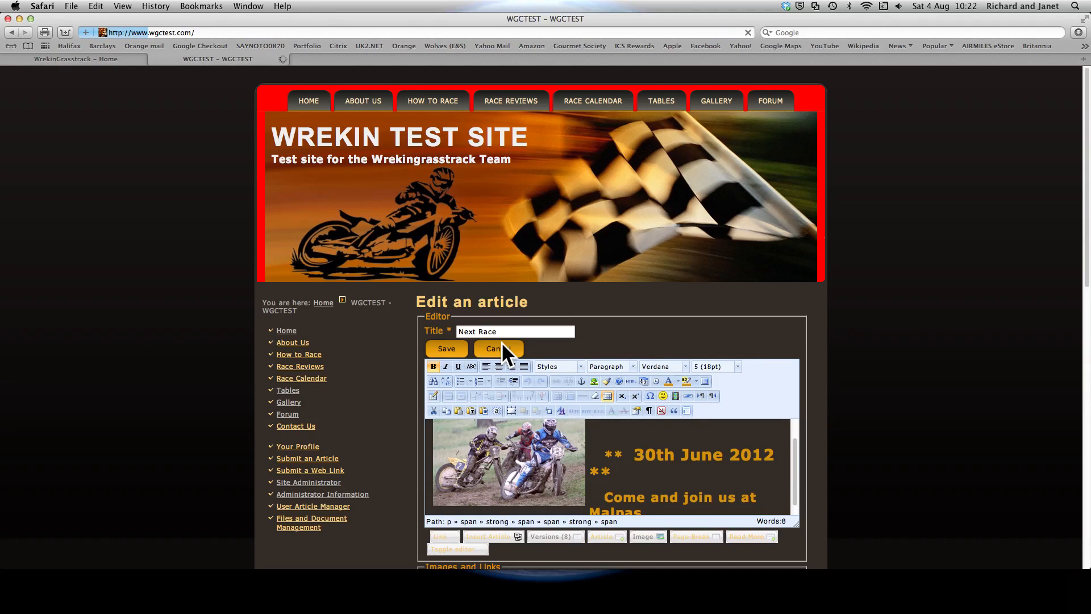
Open the Next Race article for editing and remove the extra spaces and one asterisk before the date.
{"action": "scroll", "coordinate": [637, 432], "scroll_direction": "down", "scroll_amount": 15}
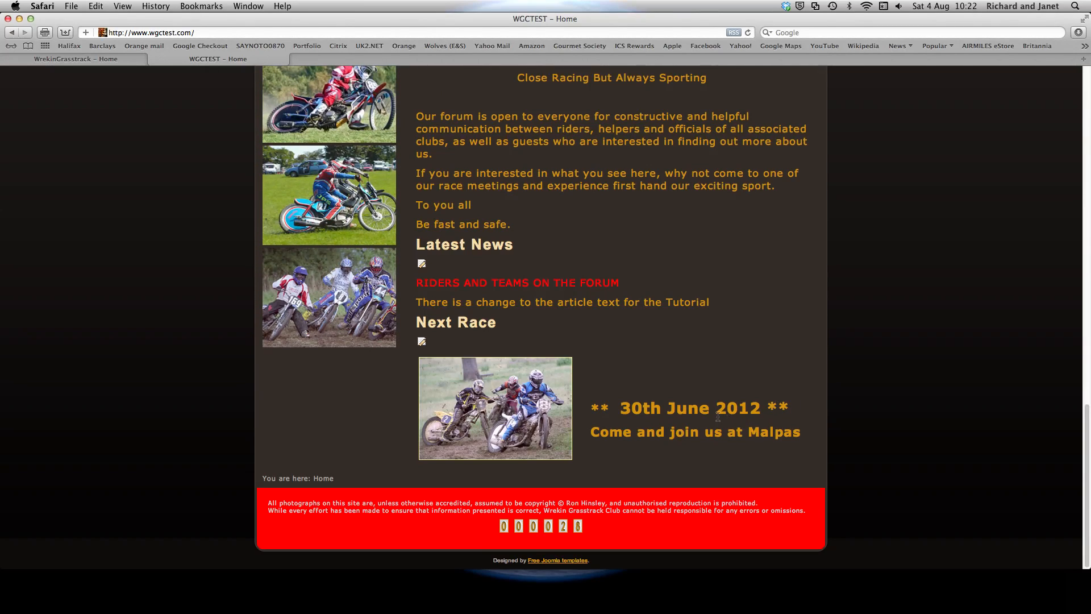
{"action": "left_click", "coordinate": [422, 342]}
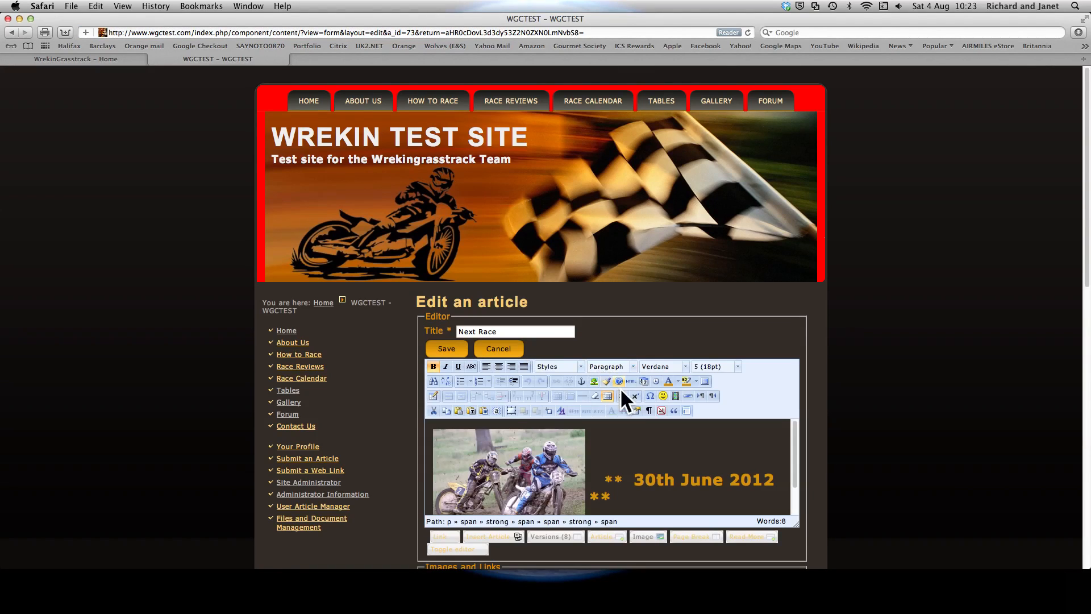
{"action": "left_click", "coordinate": [597, 478]}
{"action": "key", "text": "BackSpace"}
{"action": "key", "text": "BackSpace"}
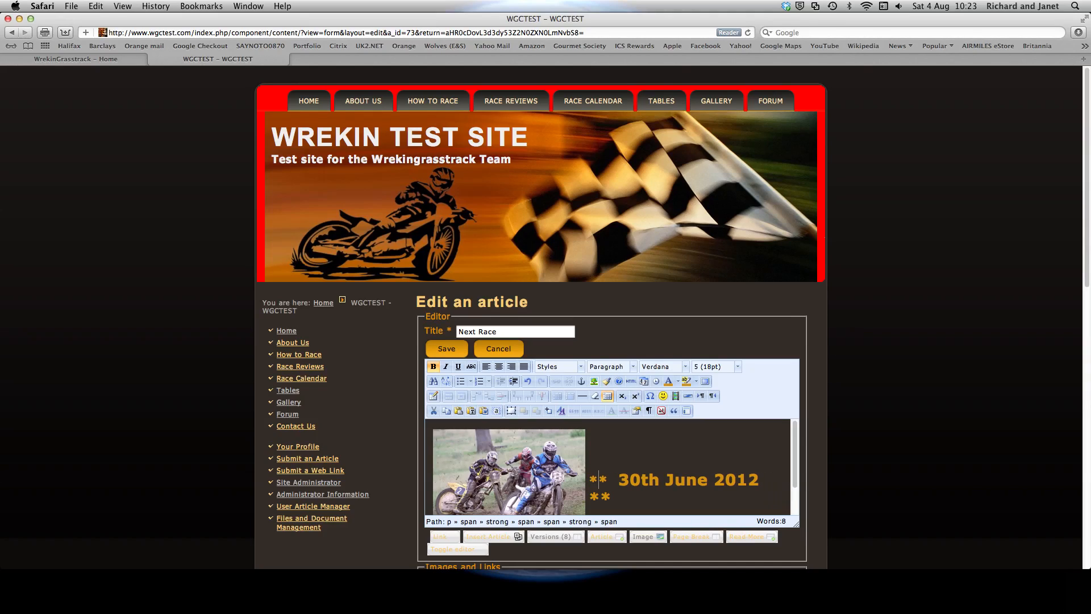
{"action": "key", "text": "Delete"}
{"action": "key", "text": "Delete"}
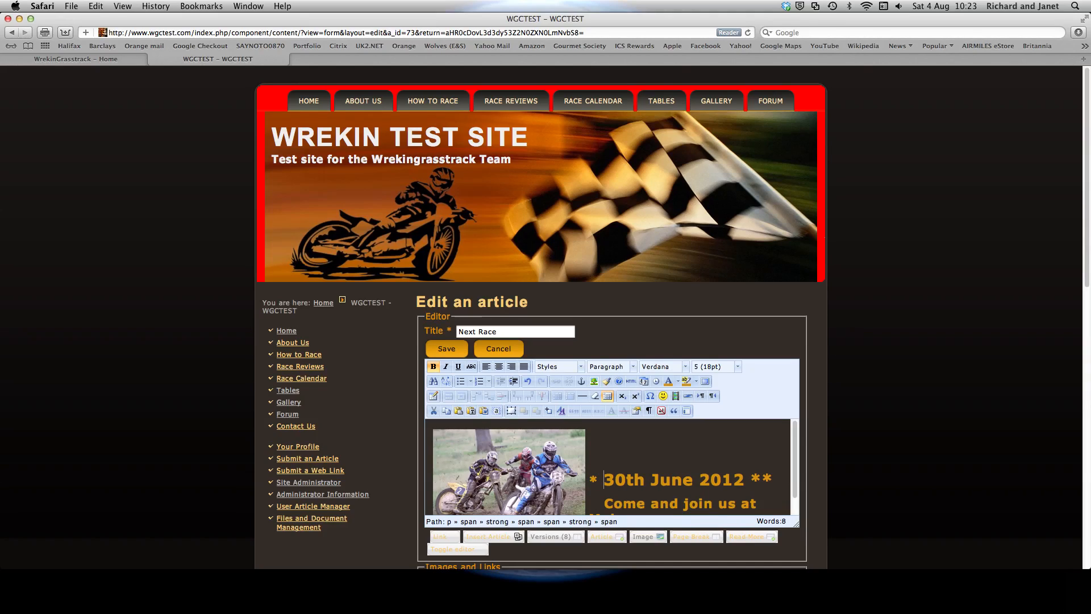
Change the day and month of the race date to 11th August.
{"action": "key", "text": "shift+Right"}
{"action": "key", "text": "shift+Right"}
{"action": "type", "text": "11"}
{"action": "key", "text": "Right"}
{"action": "key", "text": "Right"}
{"action": "key", "text": "Right"}
{"action": "key", "text": "shift+Right"}
{"action": "key", "text": "shift+Right"}
{"action": "key", "text": "shift+Right"}
{"action": "key", "text": "shift+Right"}
{"action": "type", "text": "August"}
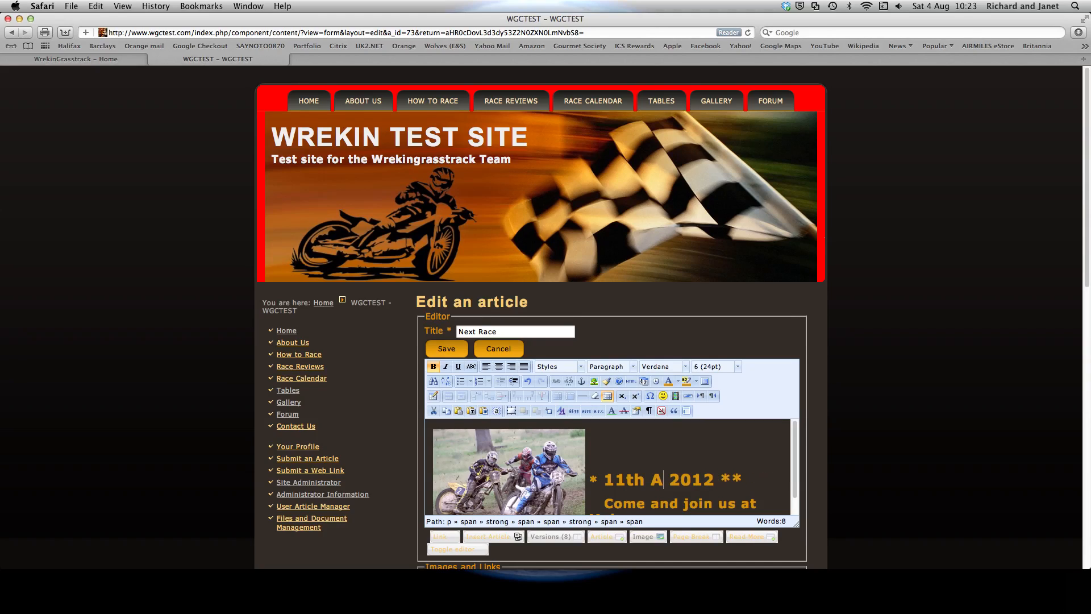
Remove one of the two asterisks after the year, keeping a single space before the remaining one.
{"action": "key", "text": "Right"}
{"action": "key", "text": "Right"}
{"action": "key", "text": "Right"}
{"action": "key", "text": "Right"}
{"action": "key", "text": "Right"}
{"action": "key", "text": "Right"}
{"action": "key", "text": "BackSpace"}
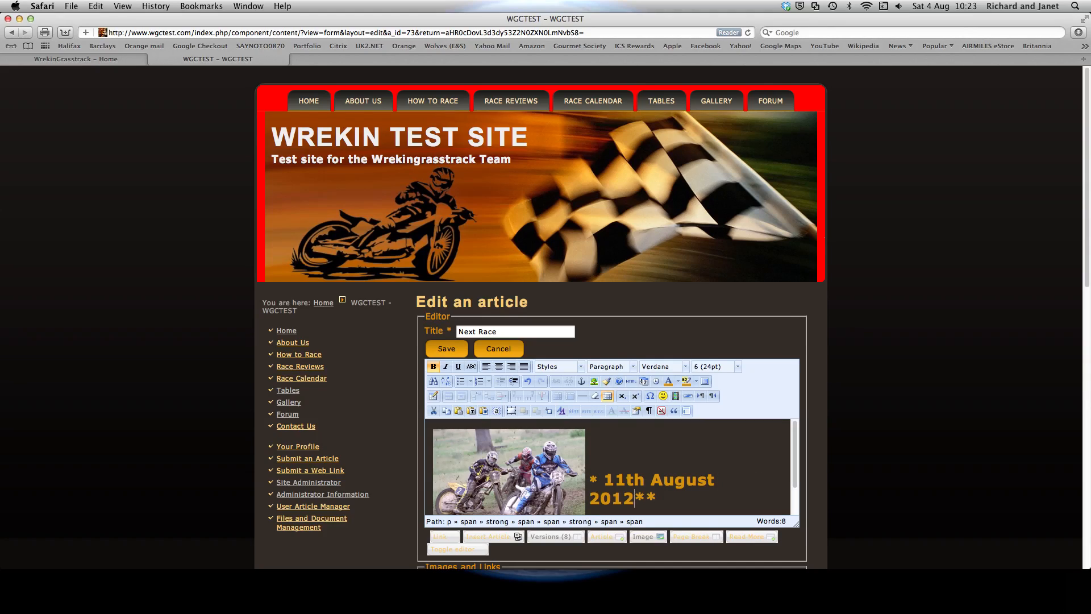
{"action": "key", "text": "Delete"}
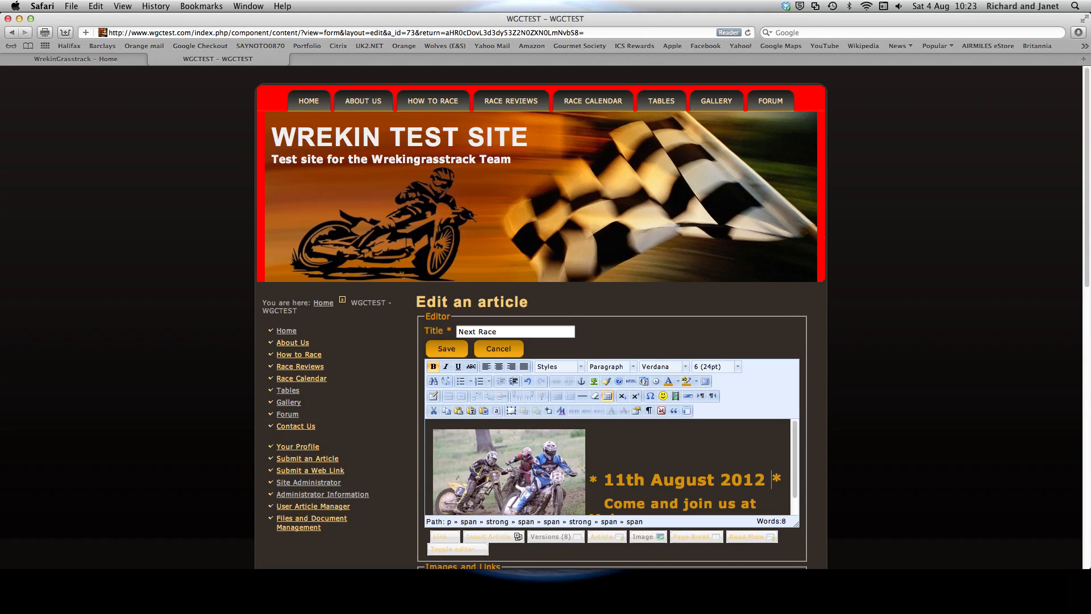
Replace the venue at the end of the invitation line with Gresford and save the article.
{"action": "key", "text": "Down"}
{"action": "key", "text": "Down"}
{"action": "key", "text": "Left"}
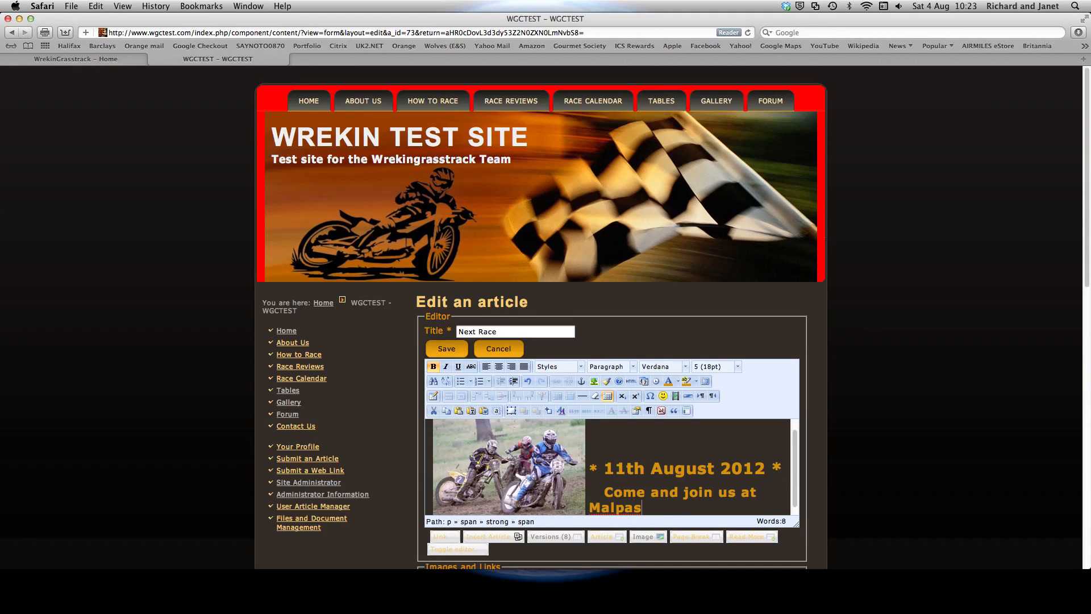
{"action": "key", "text": "BackSpace"}
{"action": "key", "text": "BackSpace"}
{"action": "key", "text": "BackSpace"}
{"action": "key", "text": "BackSpace"}
{"action": "key", "text": "BackSpace"}
{"action": "key", "text": "BackSpace"}
{"action": "type", "text": "Gresford"}
{"action": "left_click", "coordinate": [453, 352]}
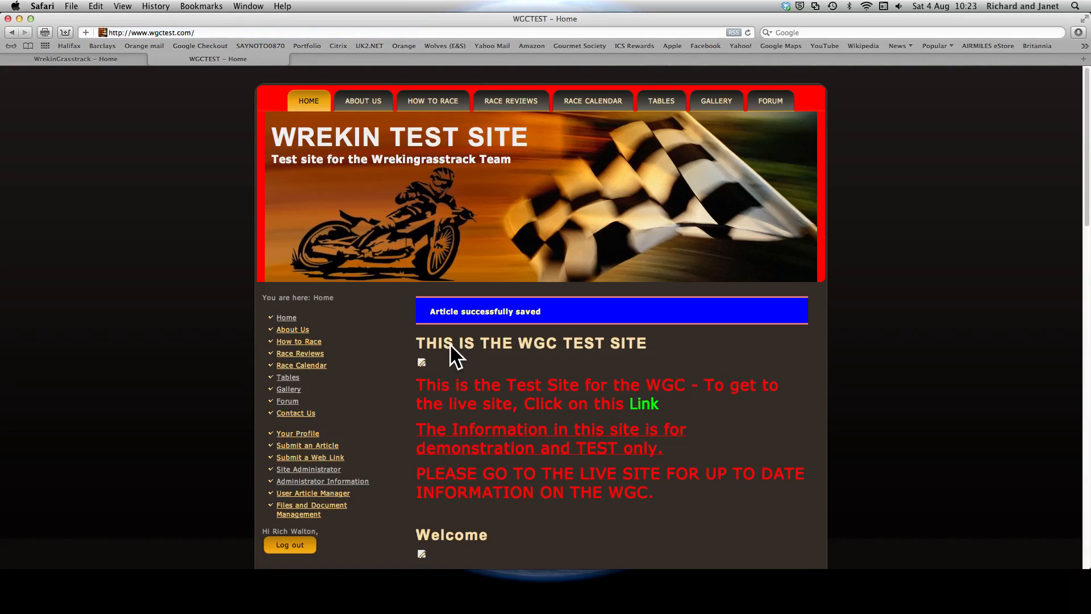
Reopen the Next Race article for editing and set the font size of the date and invitation lines to 4 (14pt).
{"action": "scroll", "coordinate": [517, 353], "scroll_direction": "down", "scroll_amount": 15}
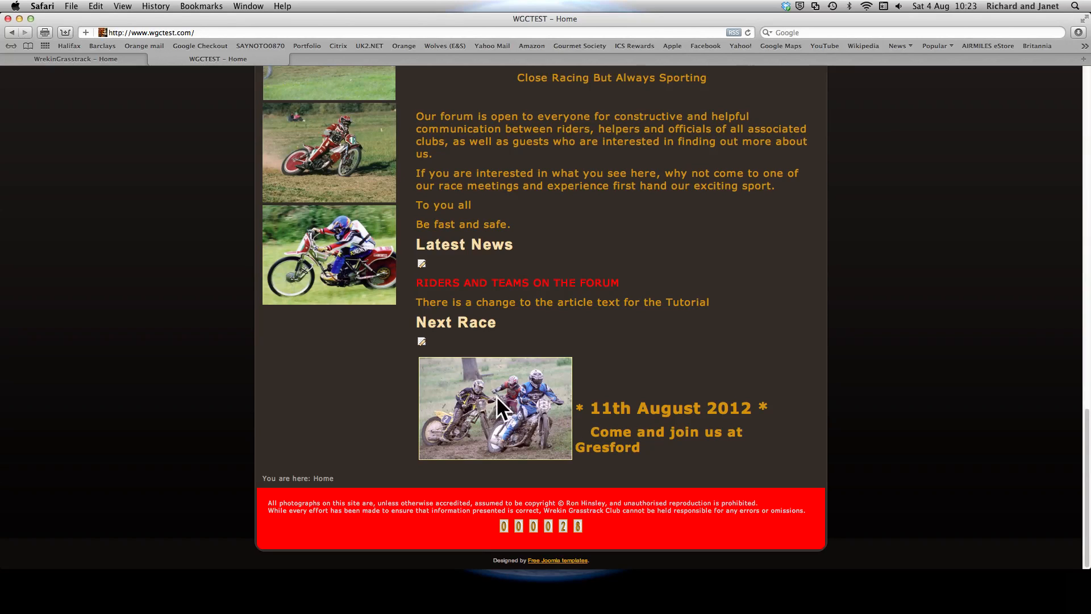
{"action": "left_click", "coordinate": [421, 341]}
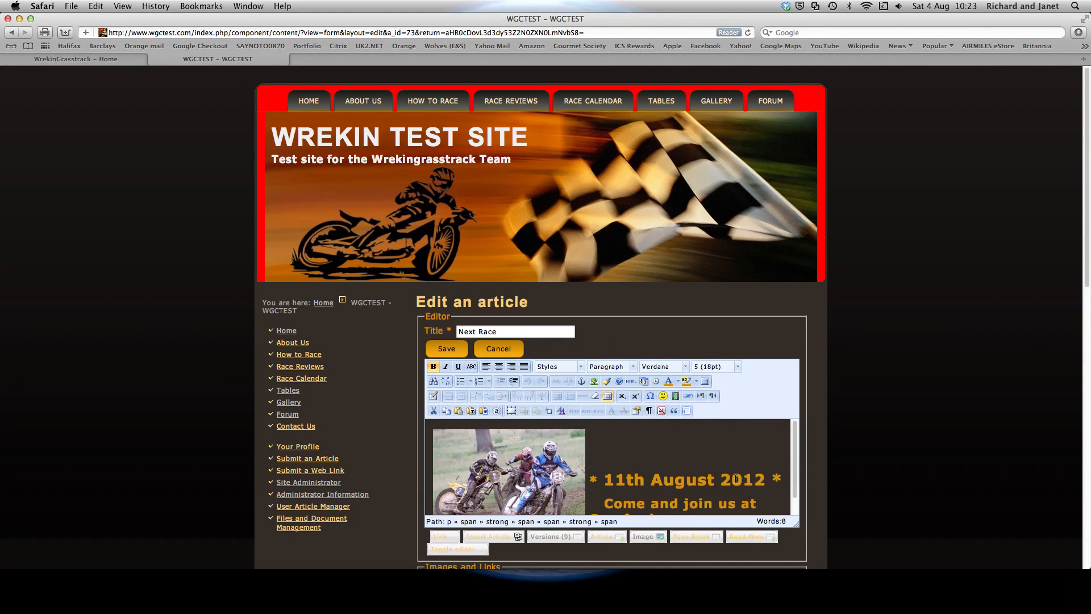
{"action": "scroll", "coordinate": [791, 485], "scroll_direction": "down", "scroll_amount": 1}
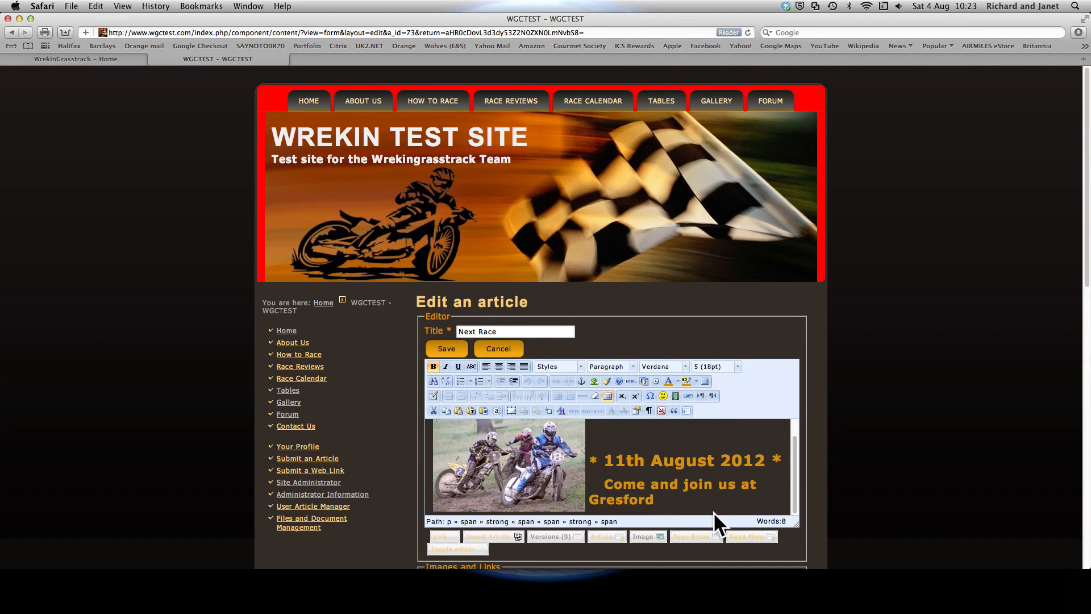
{"action": "left_click_drag", "start_coordinate": [668, 505], "coordinate": [593, 462]}
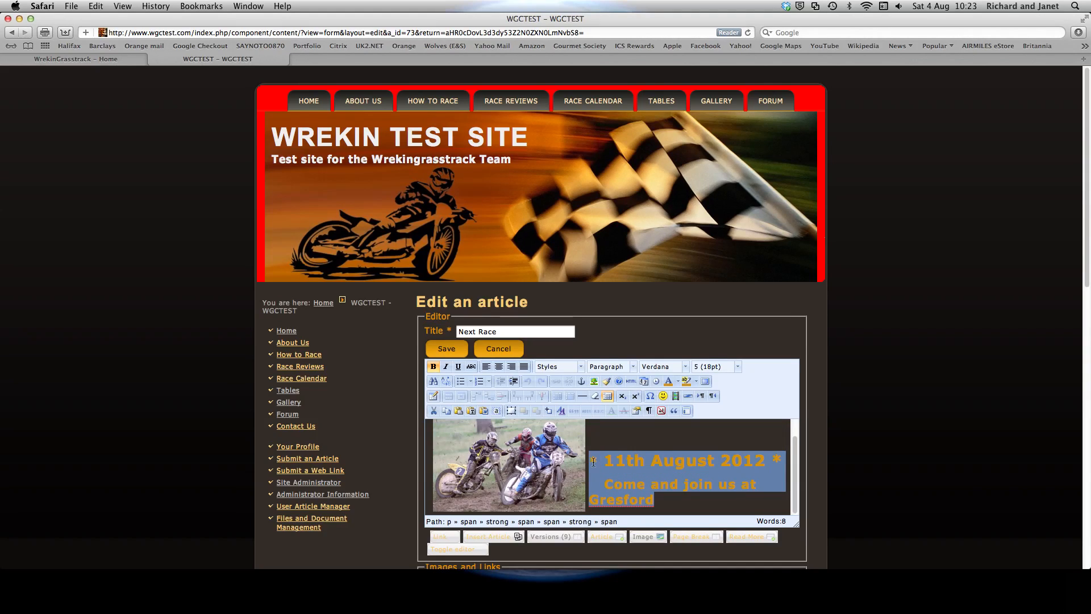
{"action": "left_click", "coordinate": [738, 366]}
{"action": "left_click", "coordinate": [726, 427]}
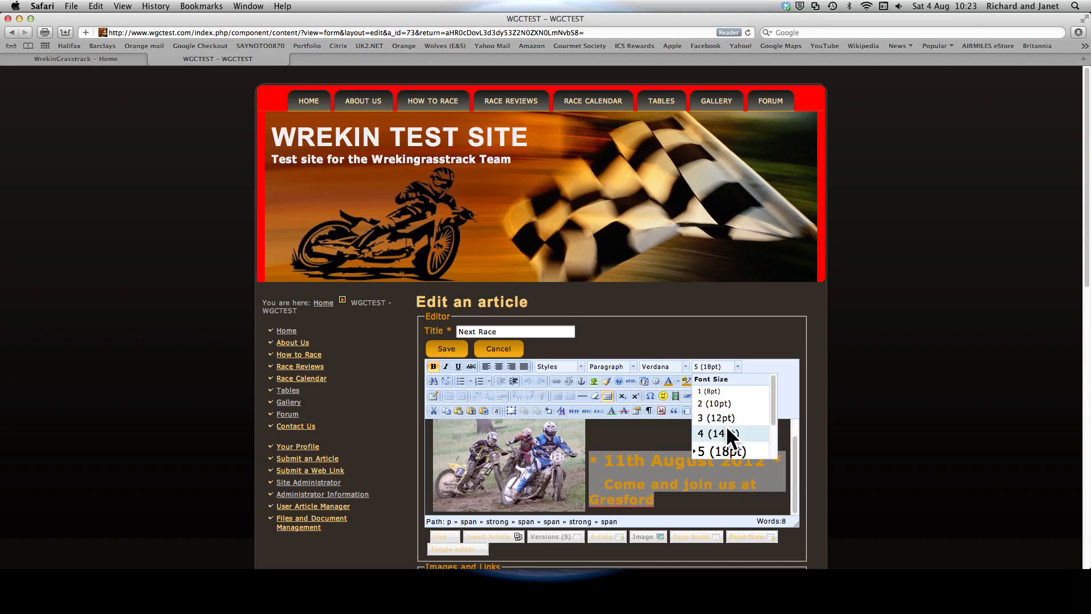
{"action": "left_click", "coordinate": [722, 456]}
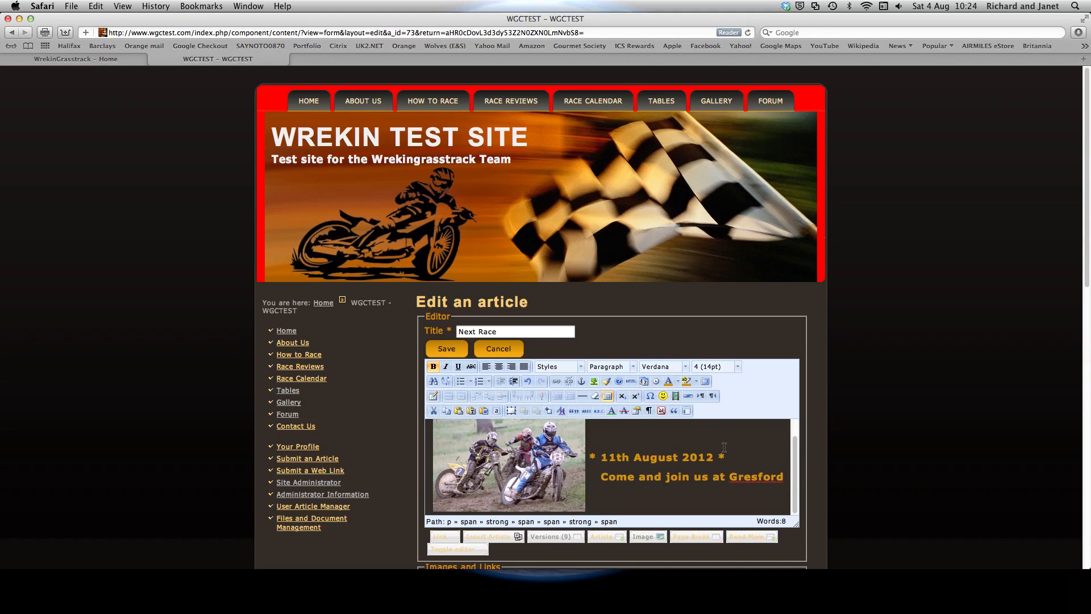
Remove the leading spaces from the invitation line and indent the date line to sit centred above it.
{"action": "left_click", "coordinate": [597, 473]}
{"action": "key", "text": "BackSpace"}
{"action": "key", "text": "BackSpace"}
{"action": "key", "text": "BackSpace"}
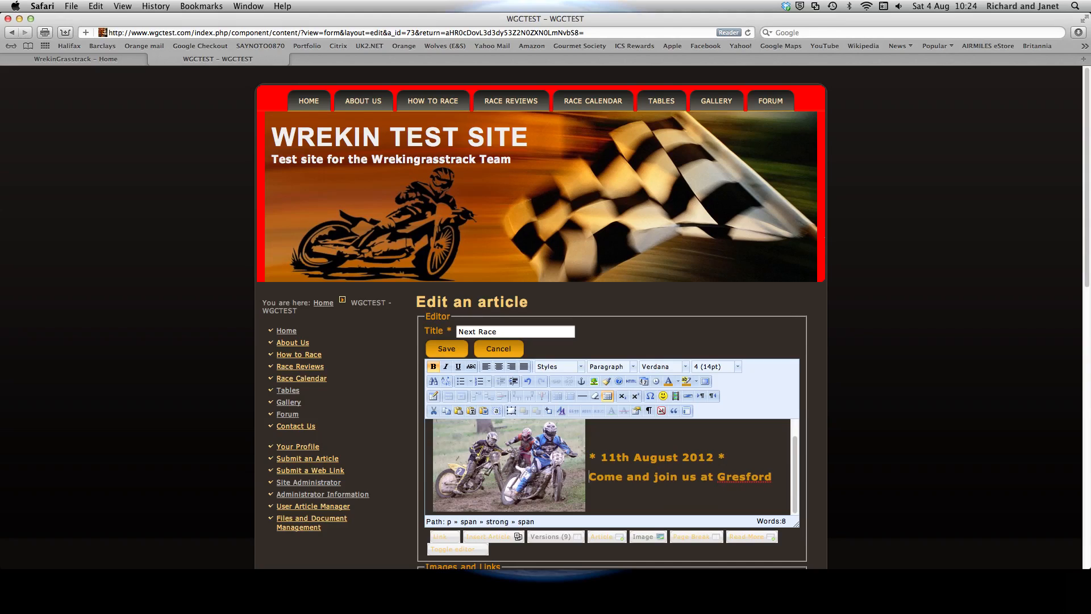
{"action": "left_click", "coordinate": [588, 458]}
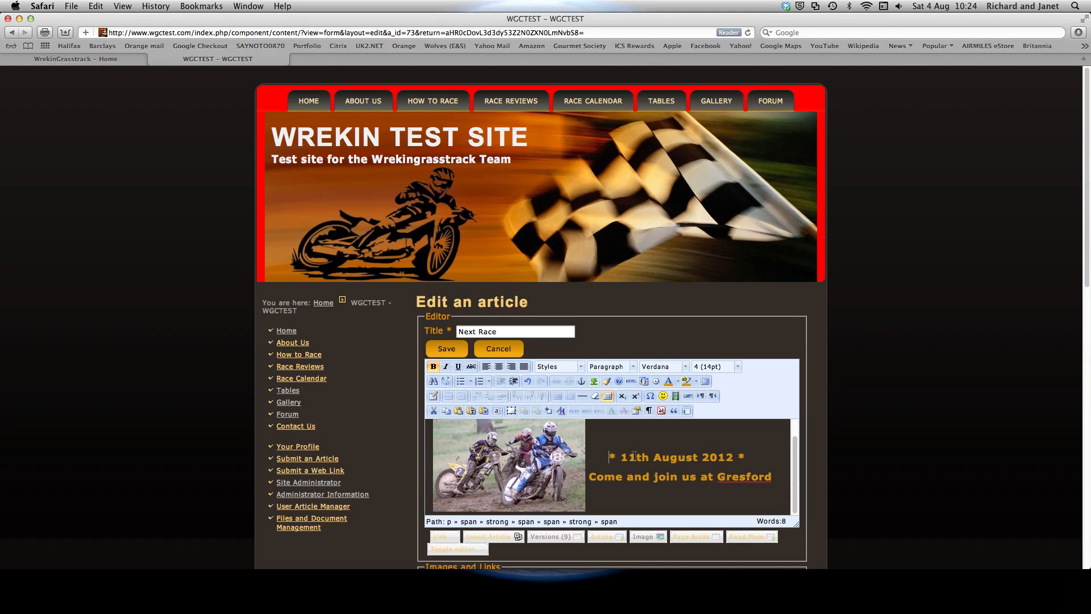
{"action": "left_click", "coordinate": [686, 365]}
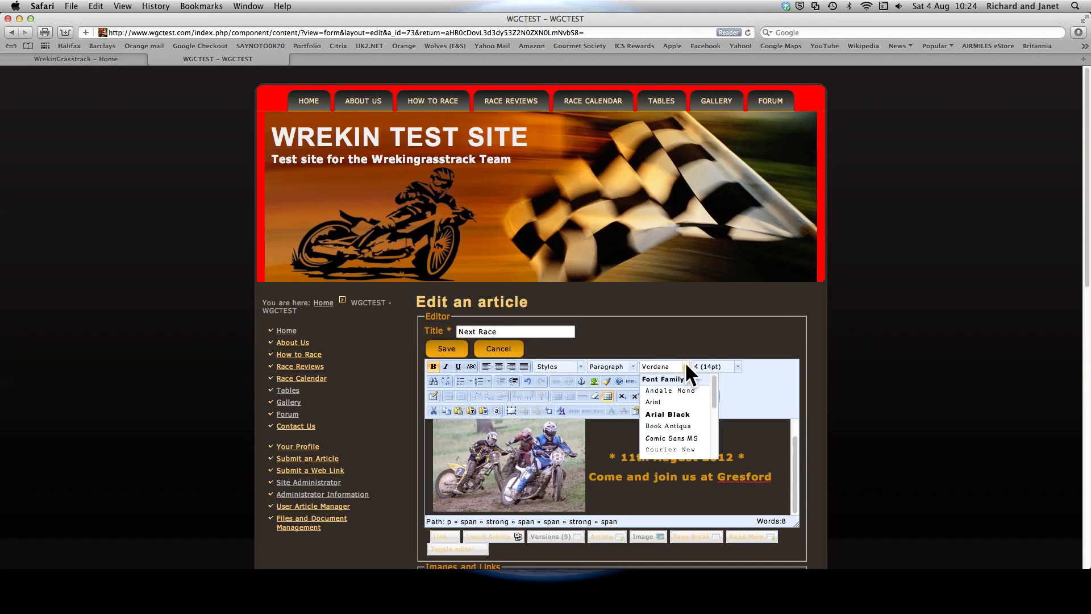
{"action": "left_click", "coordinate": [756, 377]}
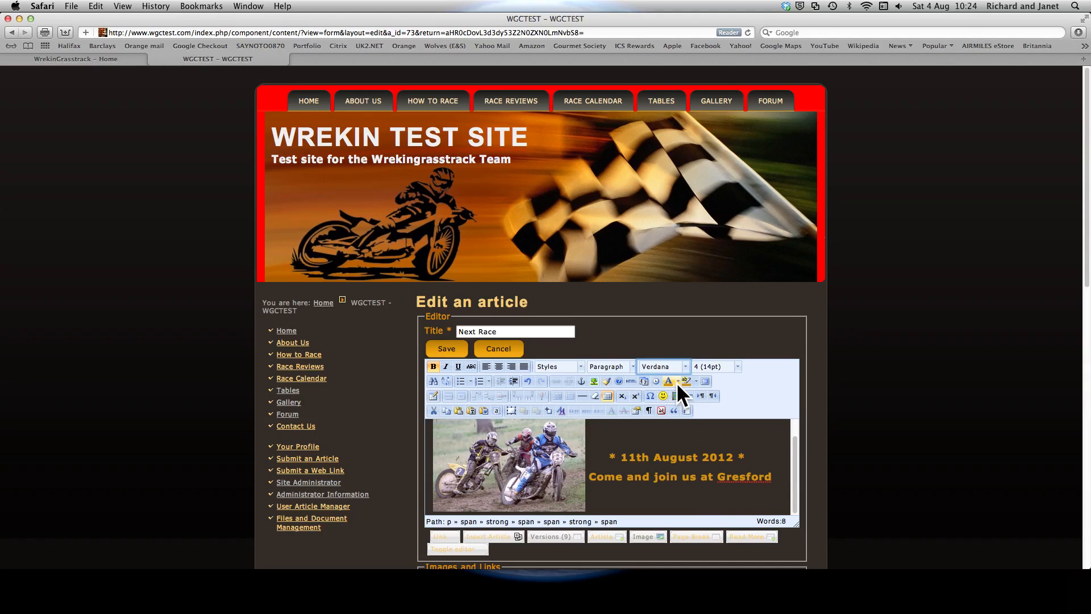
Set the text colour of the date and invitation lines to the copied cream code #FDFCA5.
{"action": "left_click", "coordinate": [774, 479]}
{"action": "left_click_drag", "start_coordinate": [774, 479], "coordinate": [584, 461]}
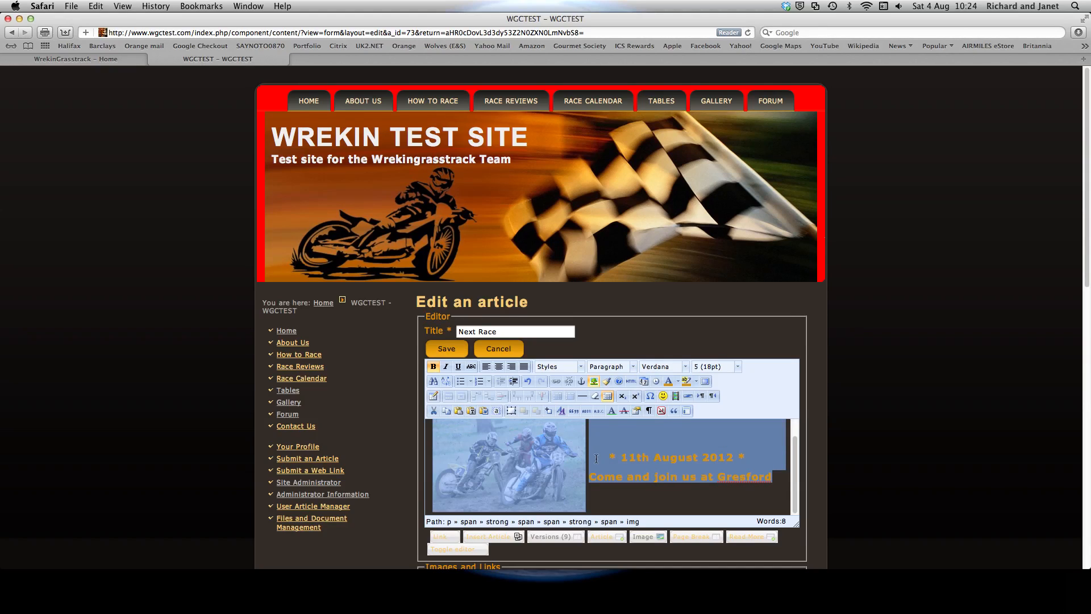
{"action": "left_click", "coordinate": [771, 478]}
{"action": "left_click_drag", "start_coordinate": [771, 478], "coordinate": [589, 458]}
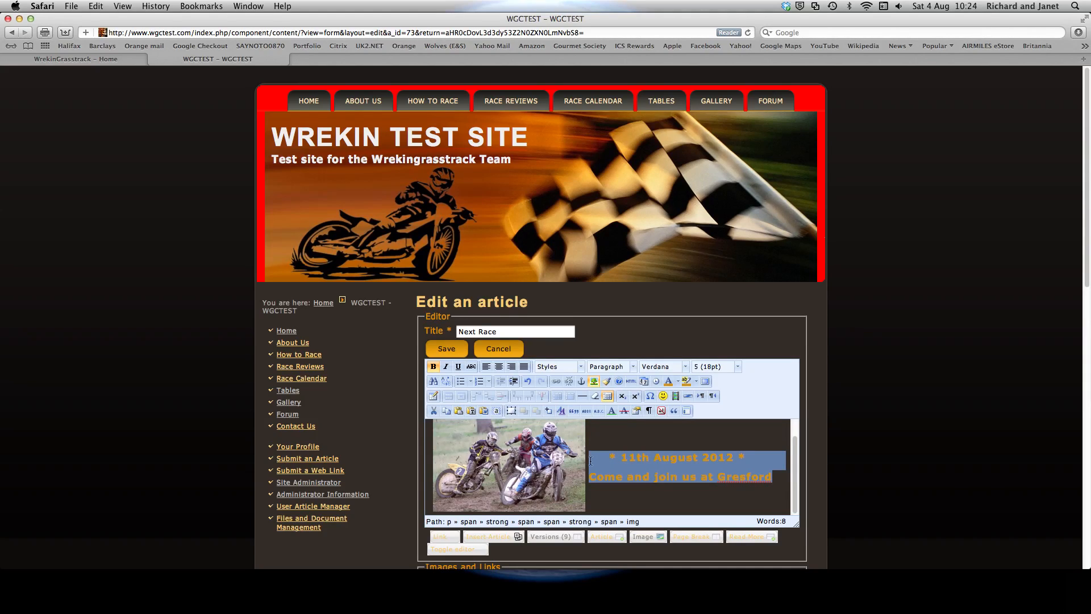
{"action": "left_click", "coordinate": [677, 381]}
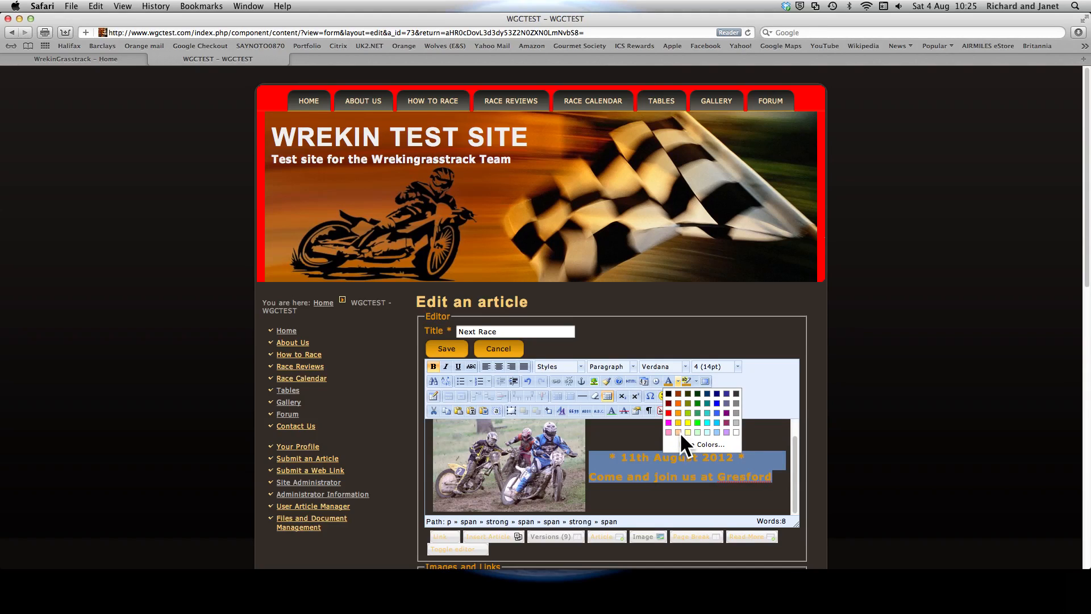
{"action": "left_click", "coordinate": [711, 442]}
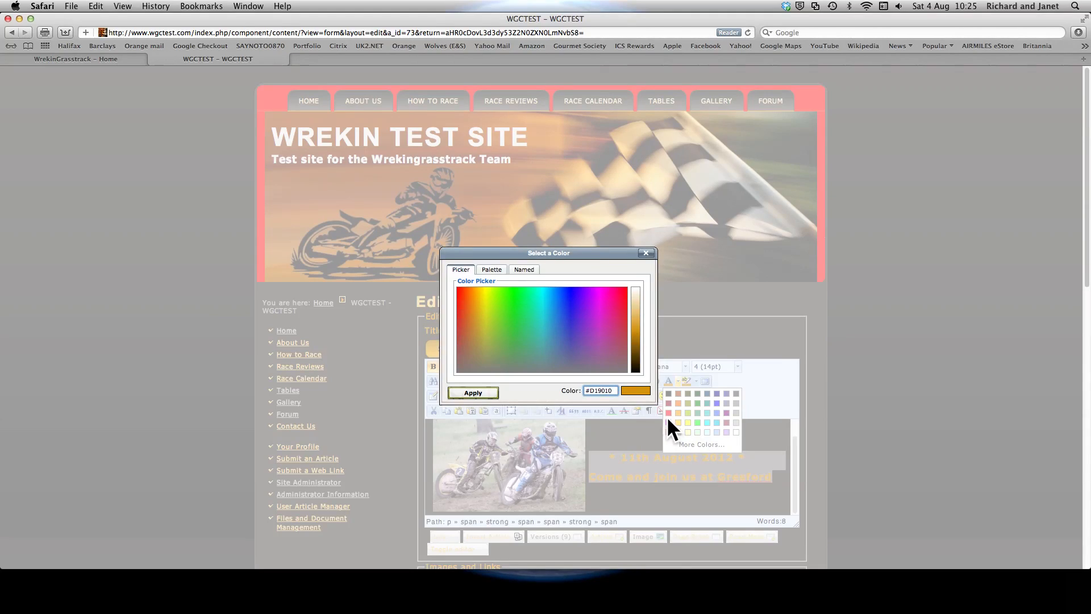
{"action": "left_click_drag", "start_coordinate": [613, 391], "coordinate": [575, 373]}
{"action": "left_click", "coordinate": [575, 372]}
{"action": "left_click", "coordinate": [473, 393]}
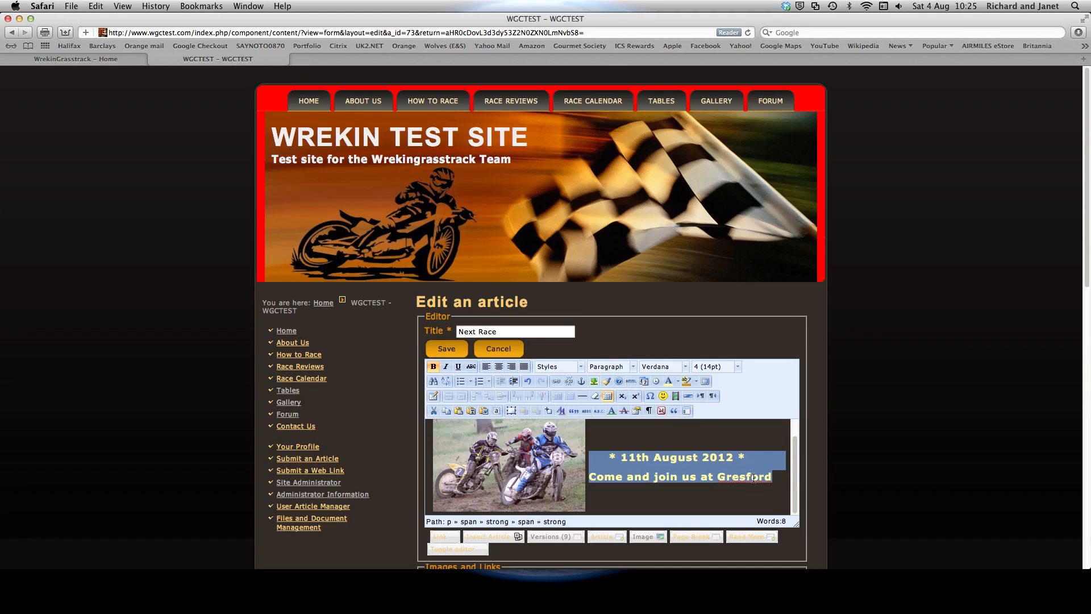
Save the Next Race article and check its new formatting on the home page.
{"action": "left_click", "coordinate": [784, 481]}
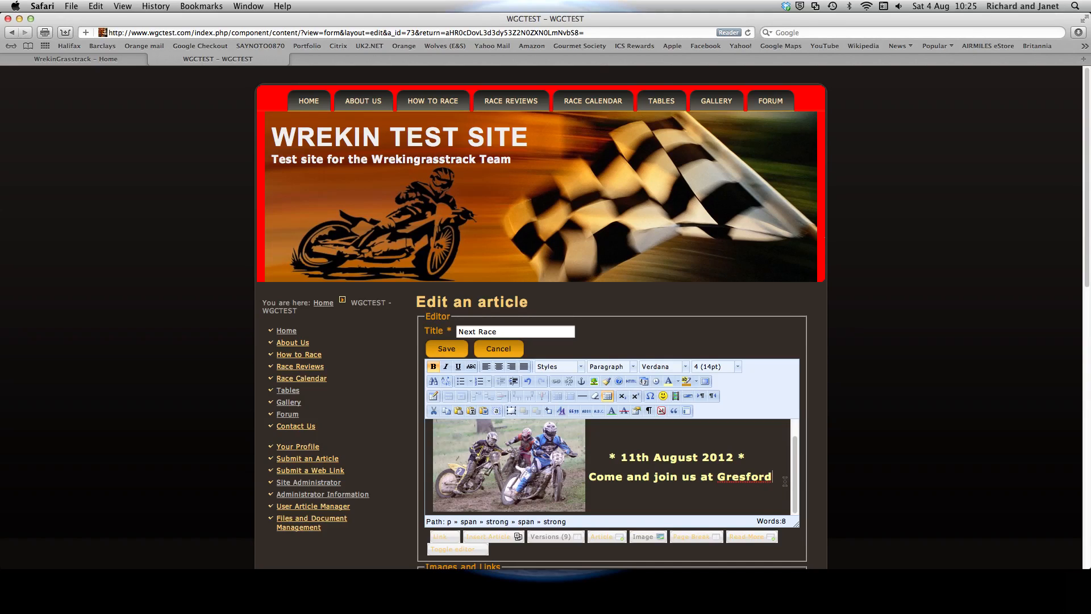
{"action": "left_click", "coordinate": [451, 347]}
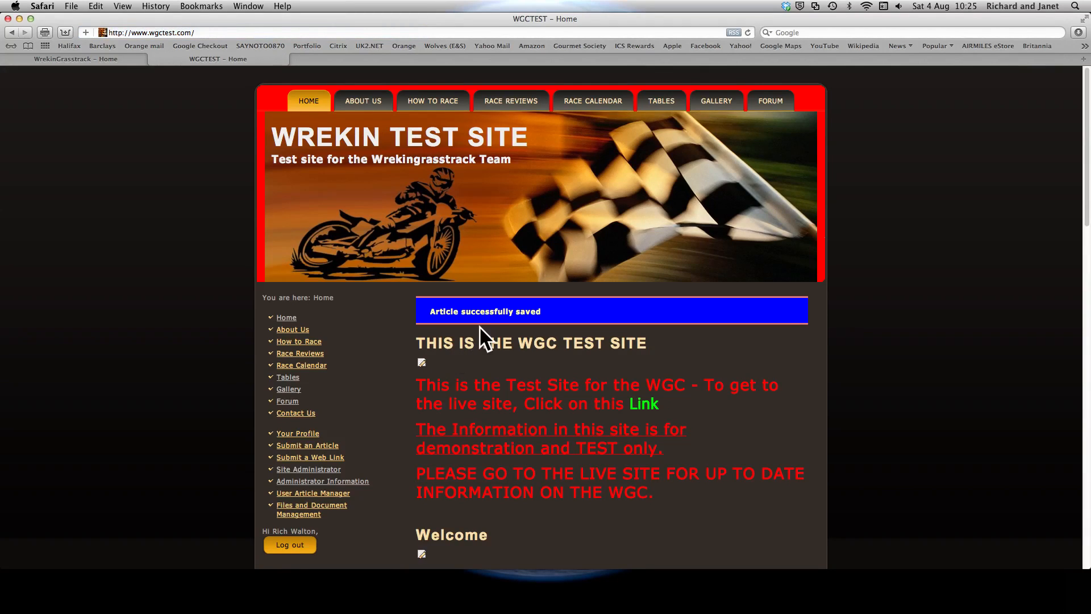
{"action": "scroll", "coordinate": [495, 321], "scroll_direction": "down", "scroll_amount": 15}
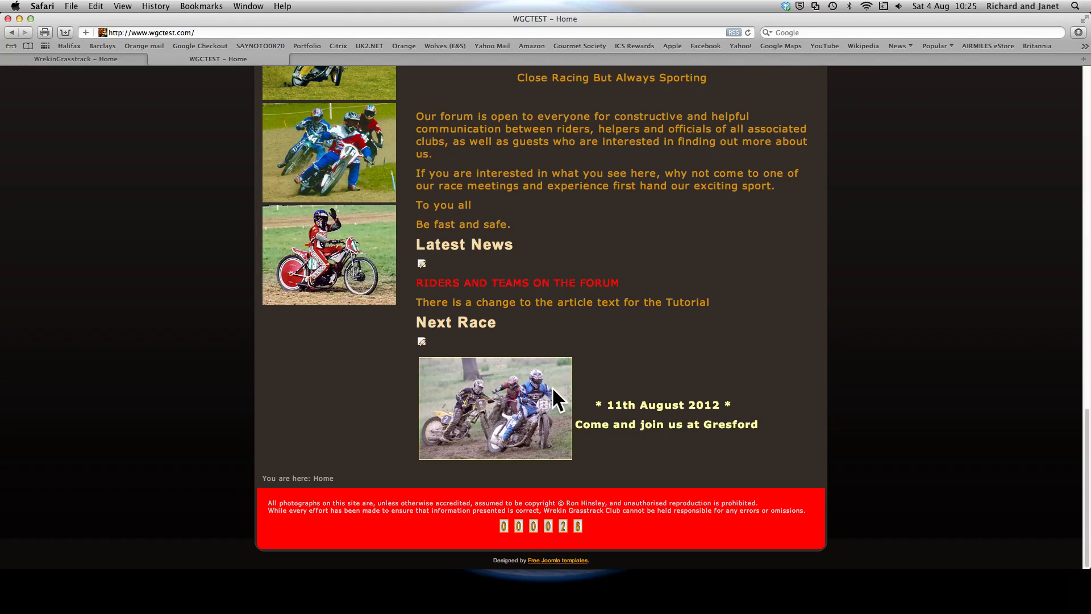
{"action": "left_click", "coordinate": [422, 341]}
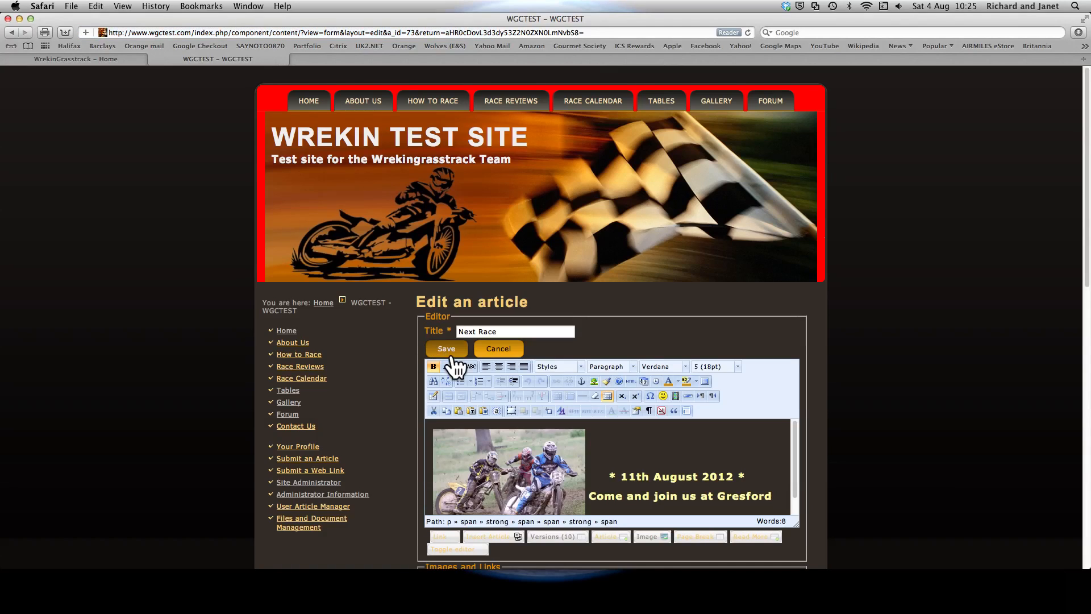
{"action": "left_click", "coordinate": [555, 540]}
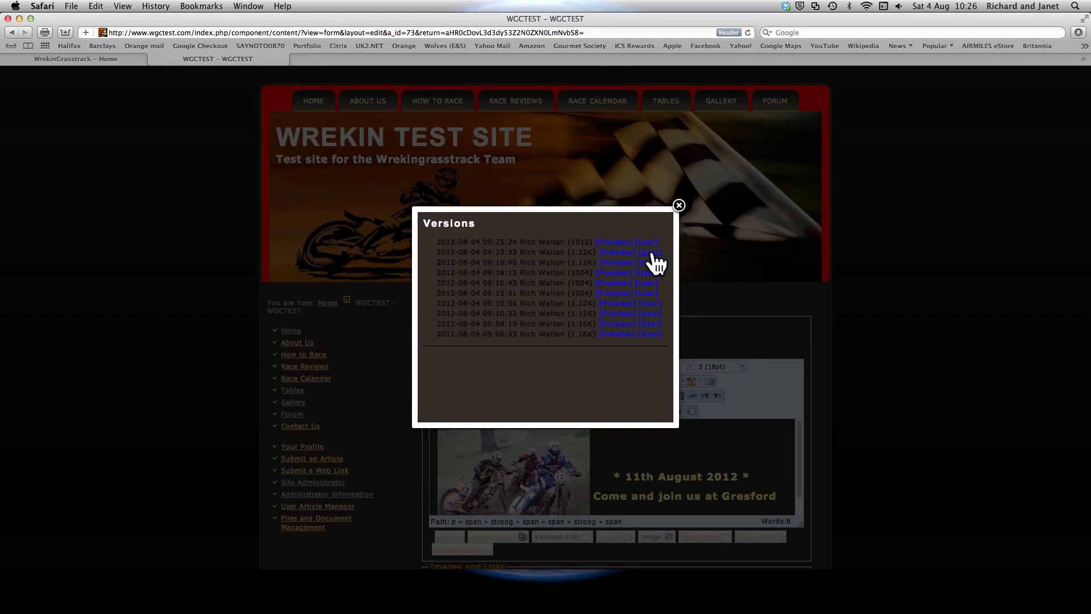
{"action": "mouse_move", "coordinate": [645, 256]}
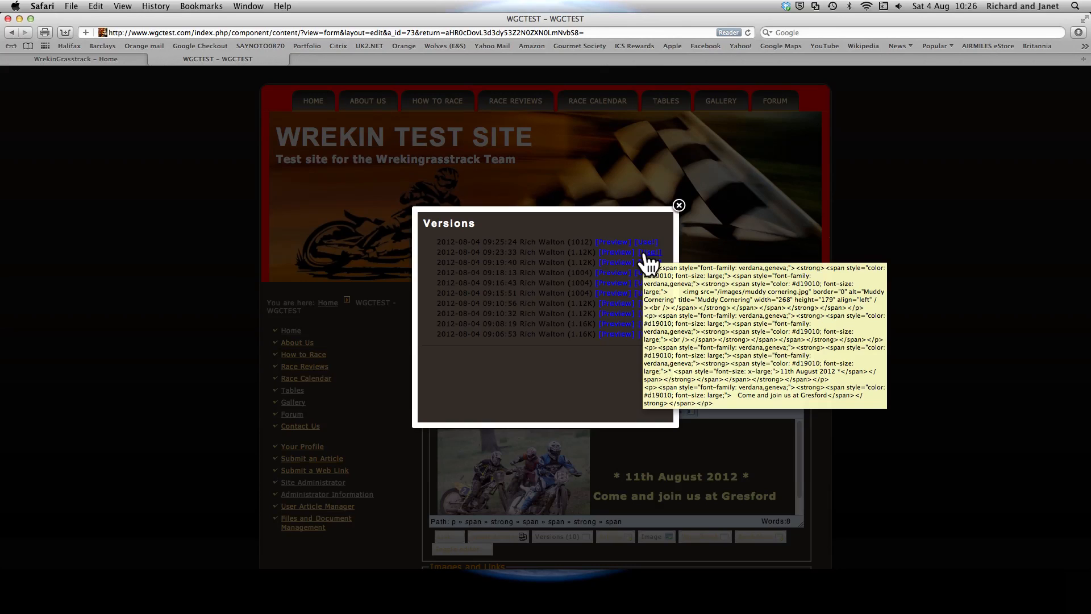
{"action": "left_click", "coordinate": [648, 253]}
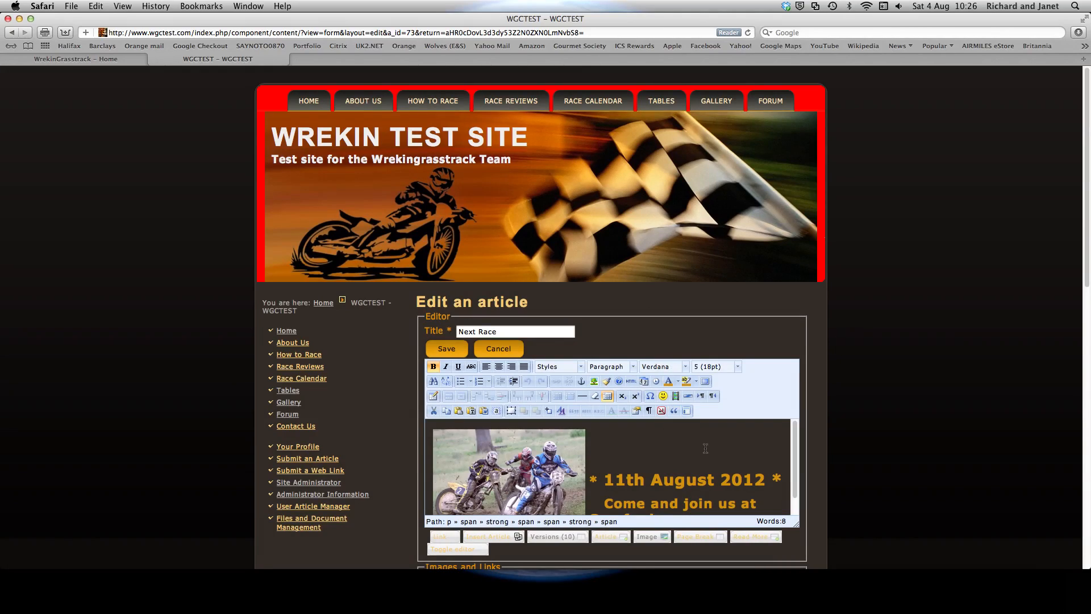
{"action": "left_click_drag", "start_coordinate": [792, 454], "coordinate": [794, 485]}
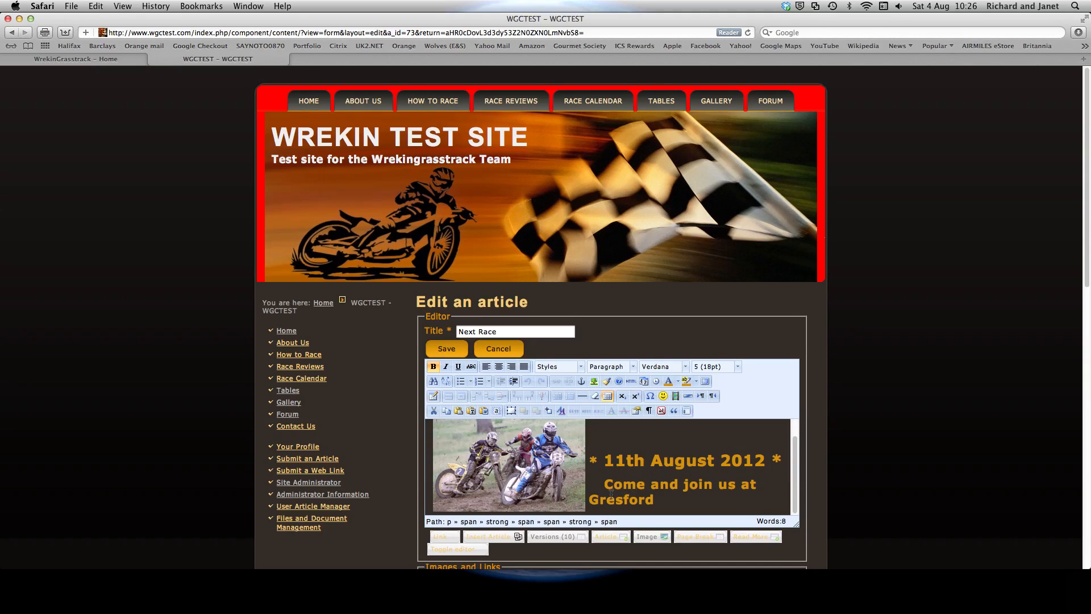
Save the restored Next Race article and check how it appears on the home page.
{"action": "left_click", "coordinate": [445, 348]}
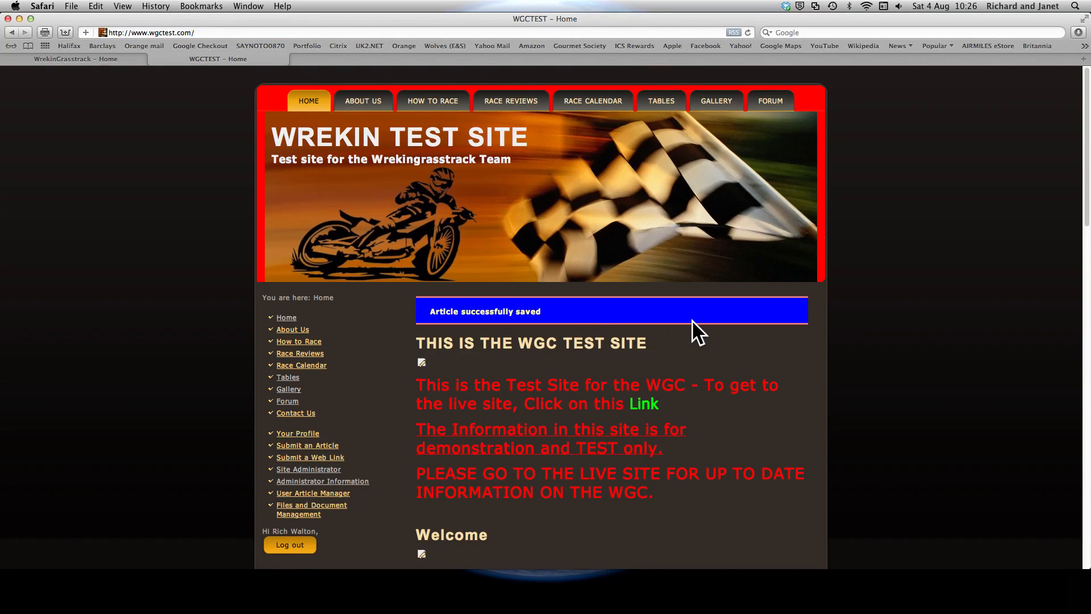
{"action": "scroll", "coordinate": [691, 320], "scroll_direction": "down", "scroll_amount": 15}
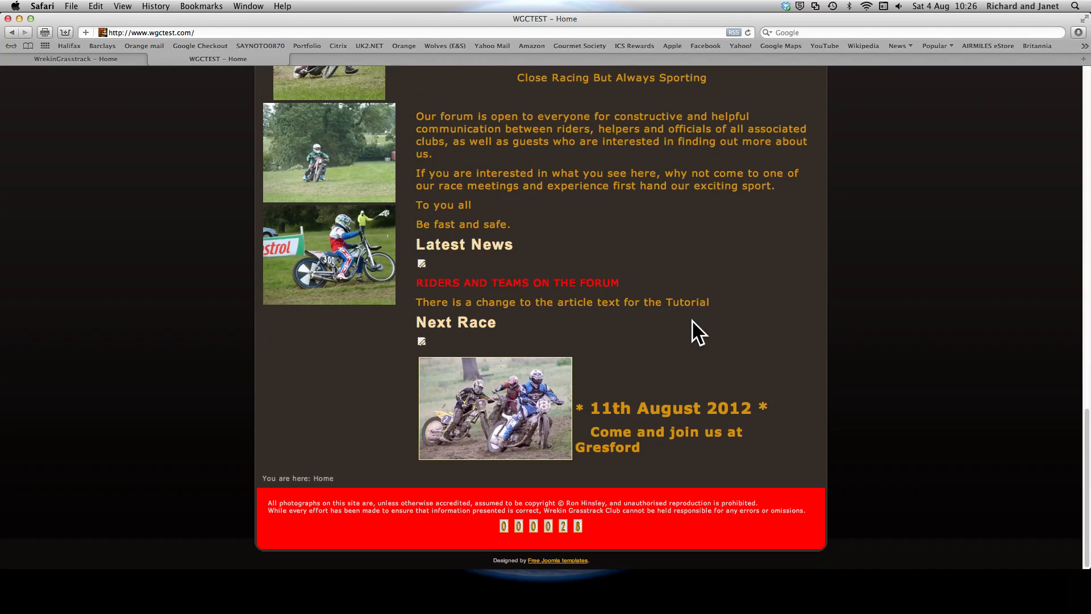
{"action": "scroll", "coordinate": [691, 319], "scroll_direction": "up", "scroll_amount": 3}
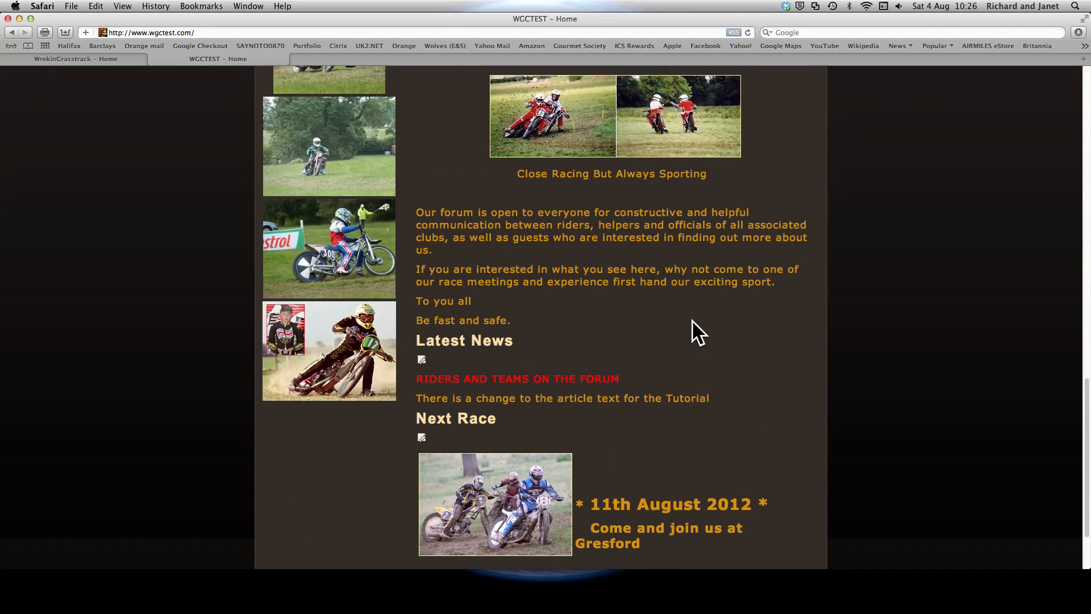
{"action": "scroll", "coordinate": [691, 319], "scroll_direction": "up", "scroll_amount": 12}
{"action": "scroll", "coordinate": [691, 320], "scroll_direction": "up", "scroll_amount": 6}
{"action": "scroll", "coordinate": [691, 319], "scroll_direction": "down", "scroll_amount": 4}
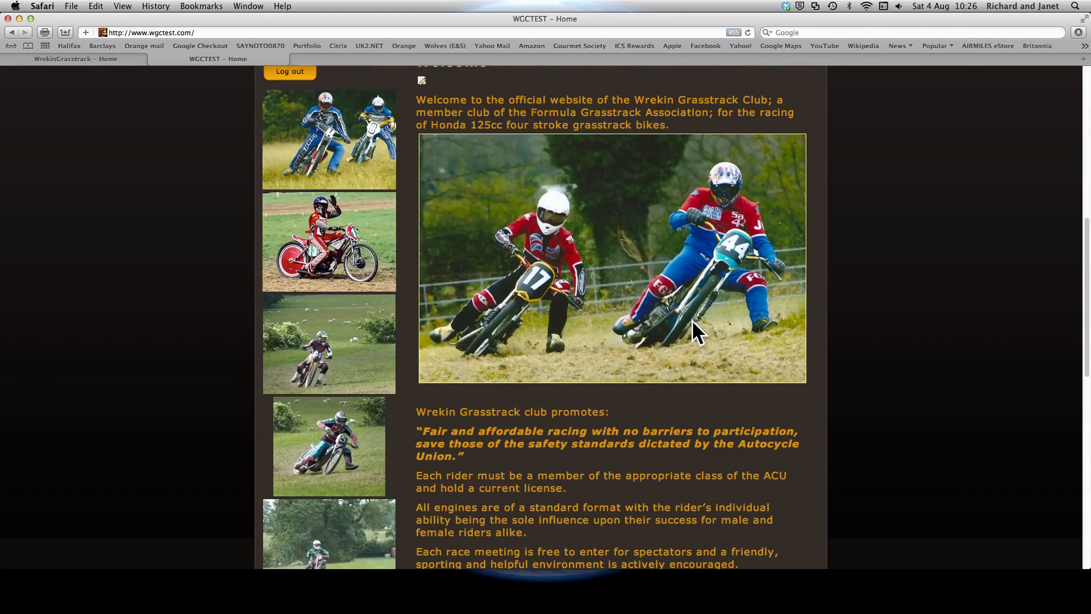
{"action": "scroll", "coordinate": [691, 320], "scroll_direction": "down", "scroll_amount": 14}
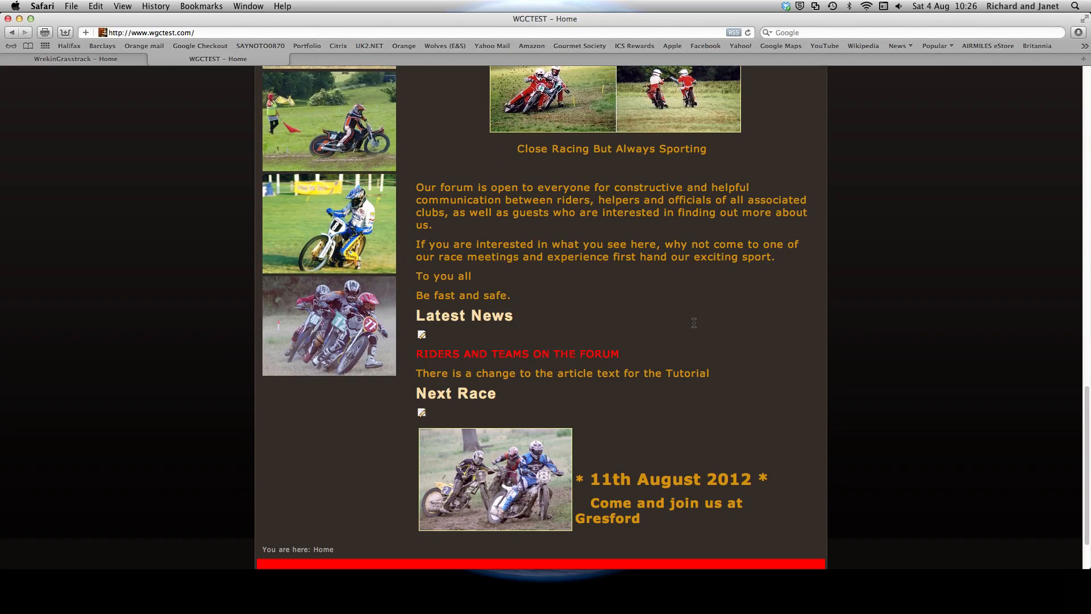
{"action": "scroll", "coordinate": [694, 322], "scroll_direction": "up", "scroll_amount": 15}
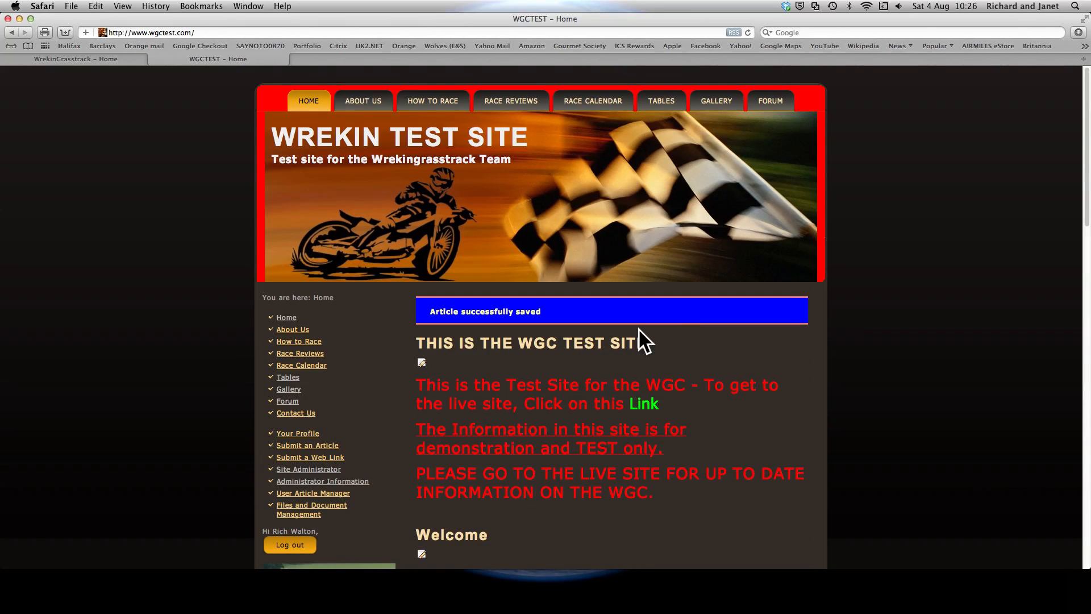